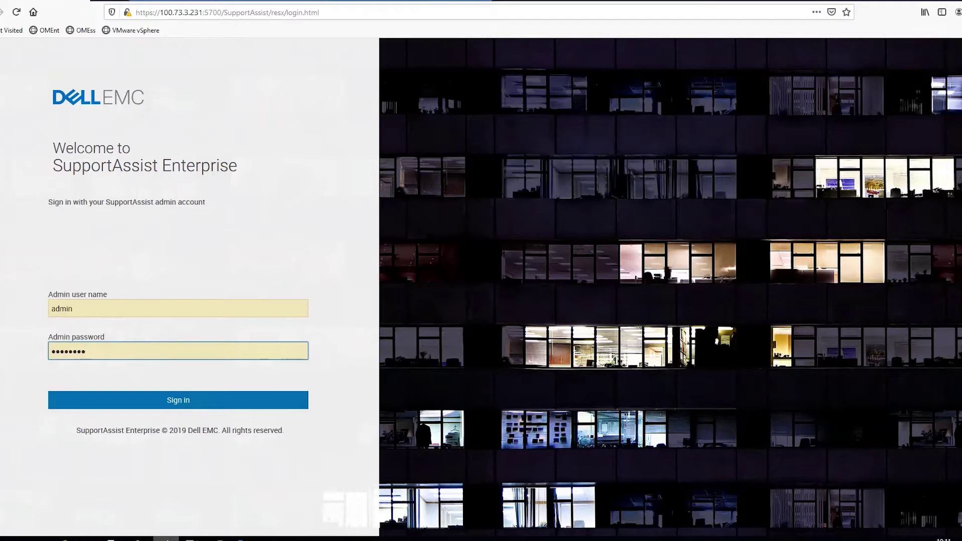
Step: Sign in as admin and list the managed devices under Devices > Manage Devices
{"action": "left_click", "coordinate": [189, 400]}
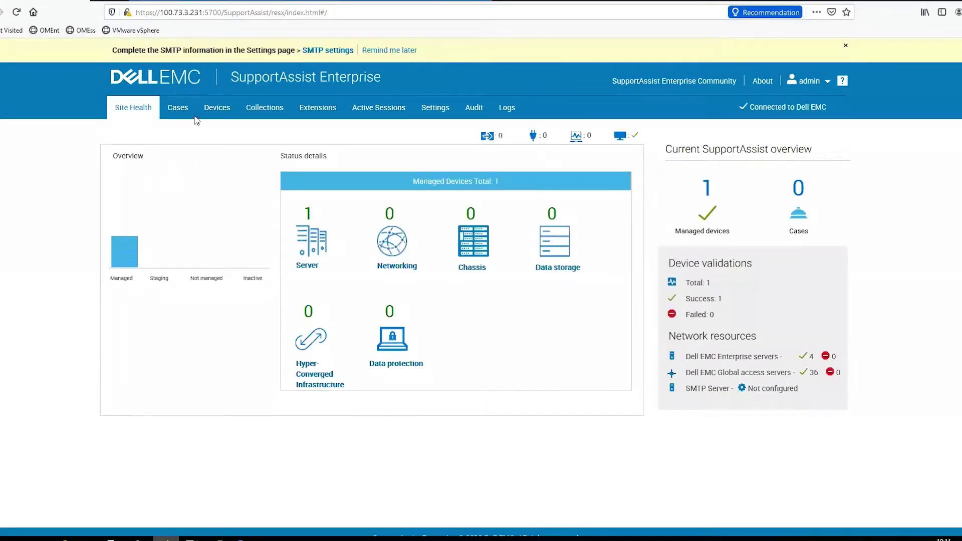
{"action": "left_click", "coordinate": [217, 107]}
{"action": "left_click", "coordinate": [221, 131]}
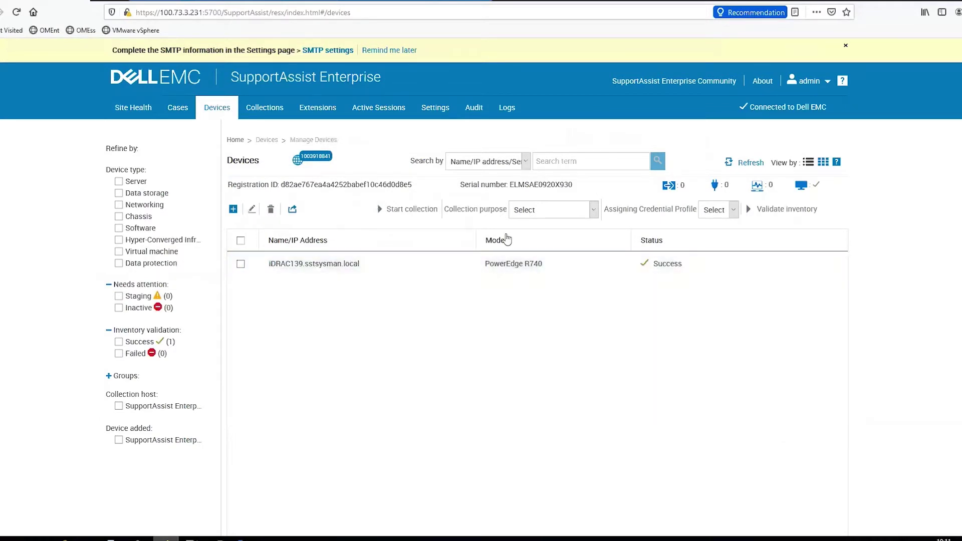
Step: Fill a new single-device entry: type iDRAC, address 100.73.3.88, iDRAC account credentials
{"action": "left_click", "coordinate": [233, 209]}
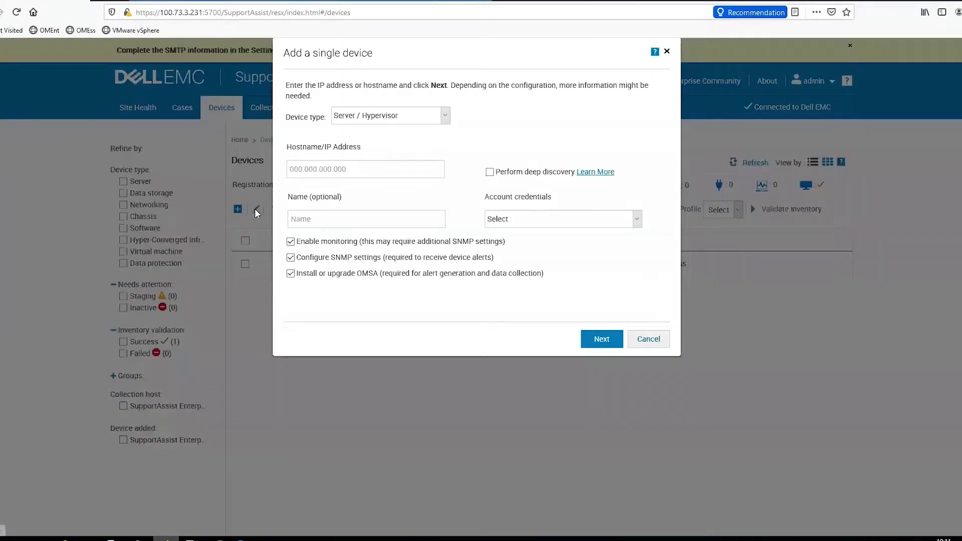
{"action": "left_click", "coordinate": [406, 134]}
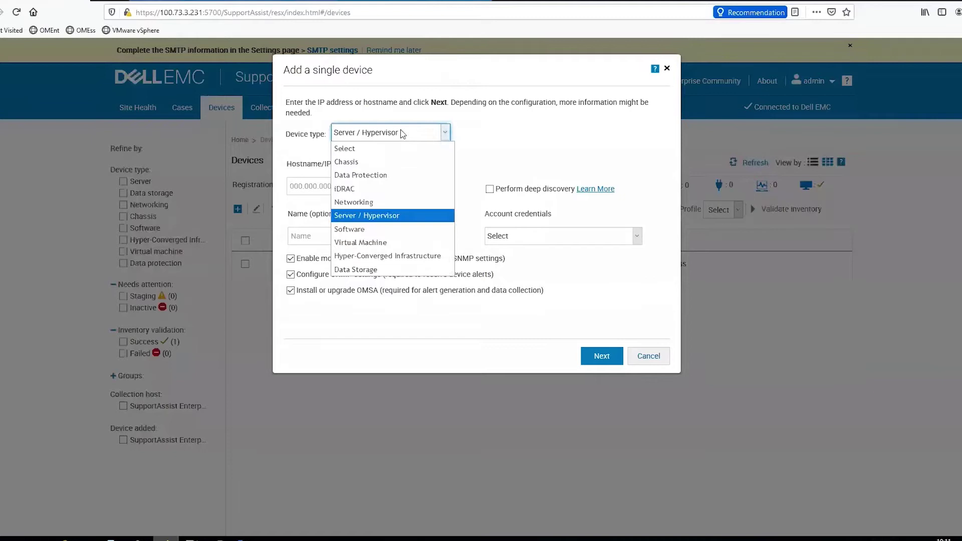
{"action": "left_click", "coordinate": [373, 181]}
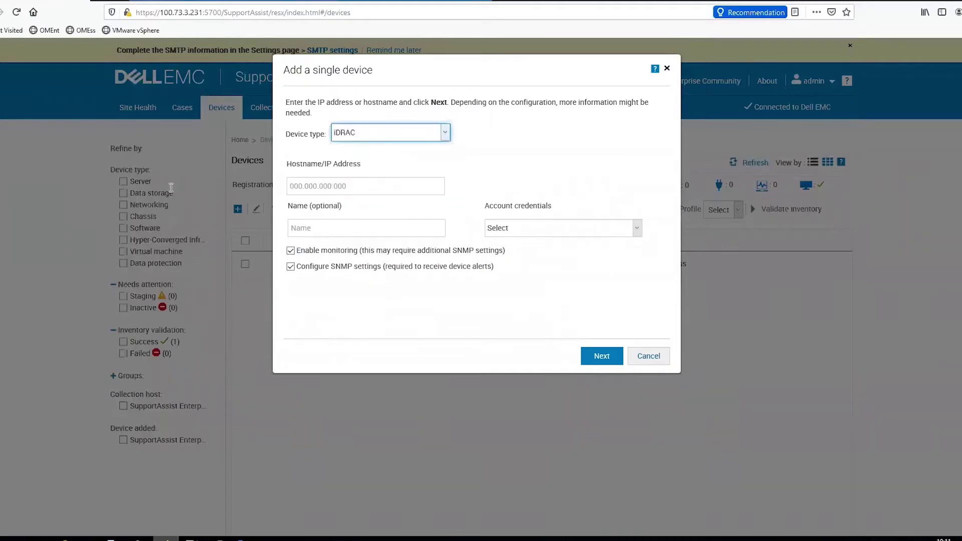
{"action": "left_click", "coordinate": [341, 183]}
{"action": "type", "text": "100.73.3"}
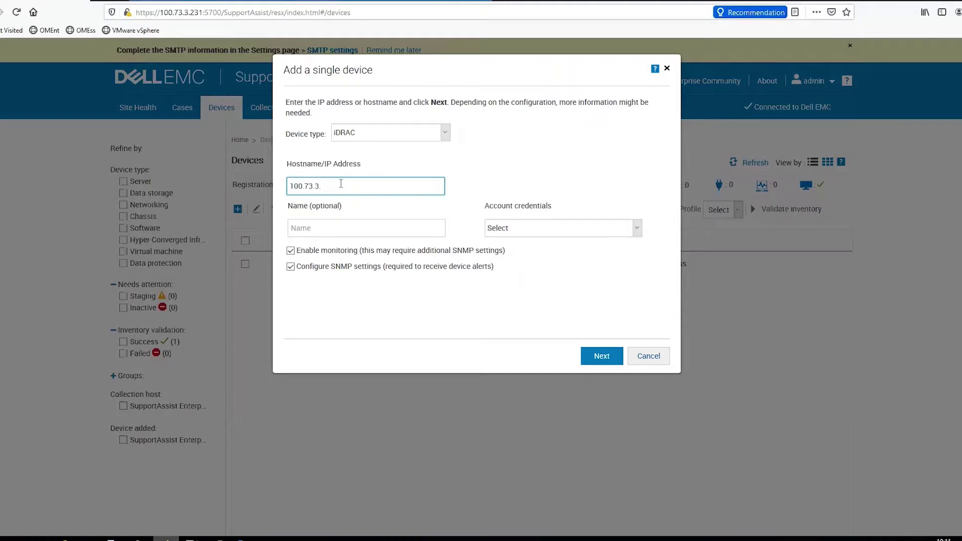
{"action": "type", "text": ".88"}
{"action": "left_click", "coordinate": [357, 228]}
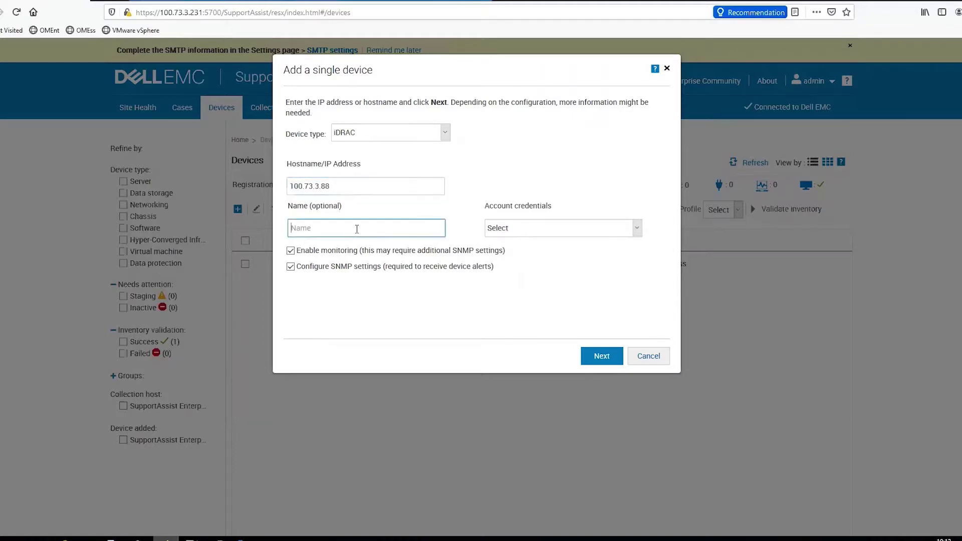
{"action": "left_click", "coordinate": [552, 233]}
{"action": "left_click", "coordinate": [519, 285]}
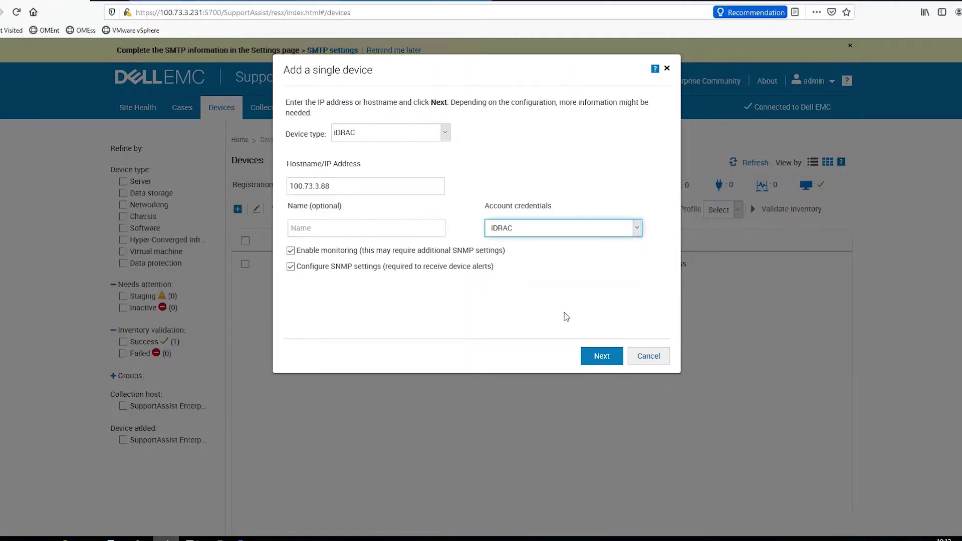
Step: Submit the 100.73.3.88 iDRAC for discovery, which fails with error SA-0005
{"action": "left_click", "coordinate": [601, 356]}
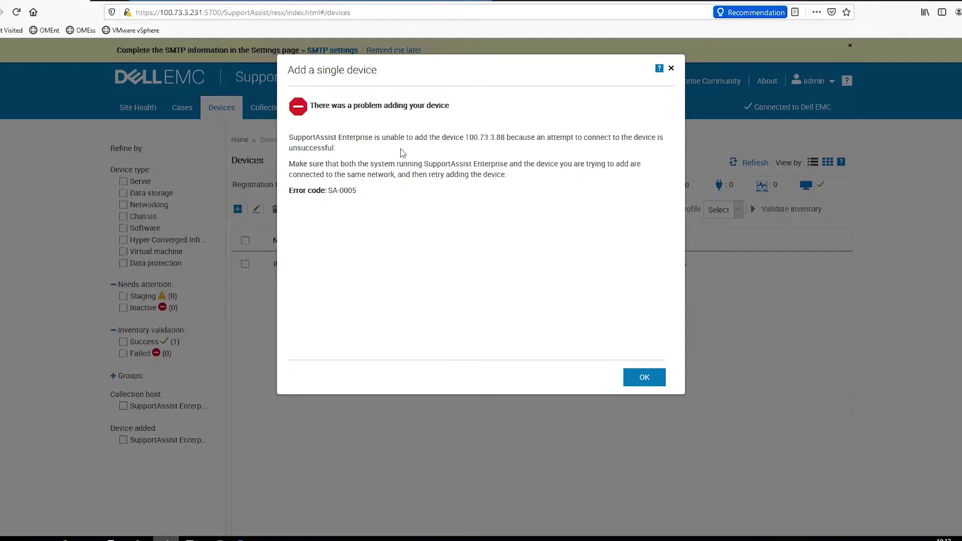
Step: Ping 100.73.3.88 from an administrator Command Prompt, see it unreachable, then minimize the console
{"action": "left_click_drag", "start_coordinate": [465, 136], "coordinate": [504, 136]}
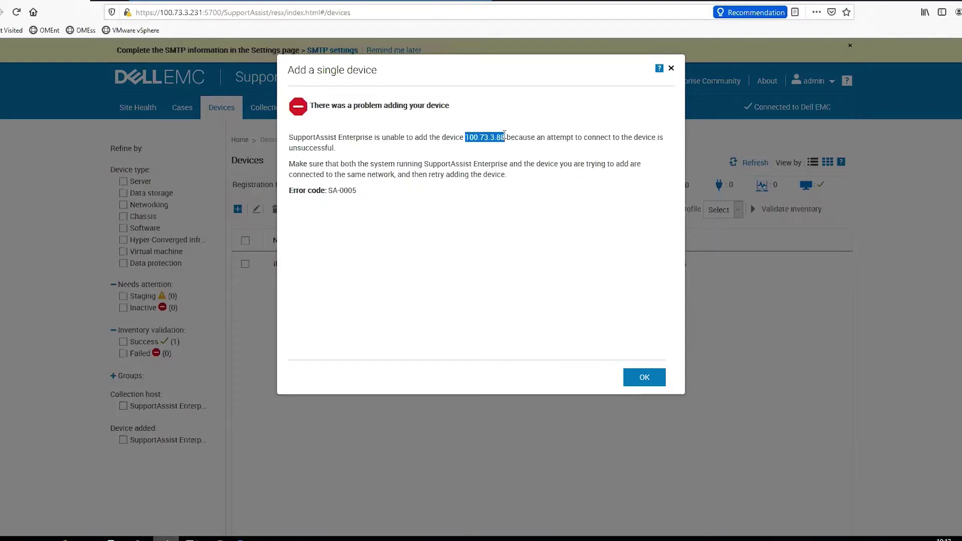
{"action": "right_click", "coordinate": [2, 539]}
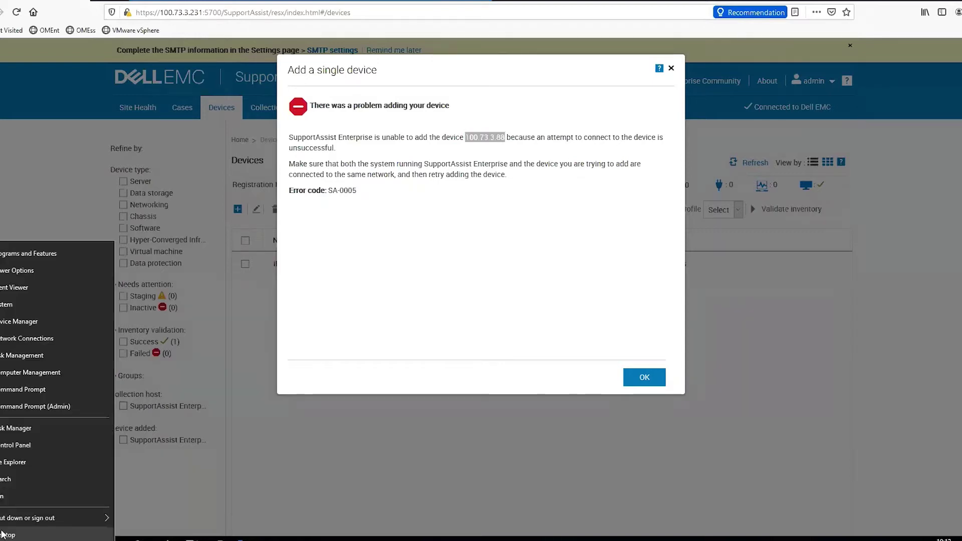
{"action": "left_click", "coordinate": [44, 408]}
{"action": "left_click", "coordinate": [299, 234]}
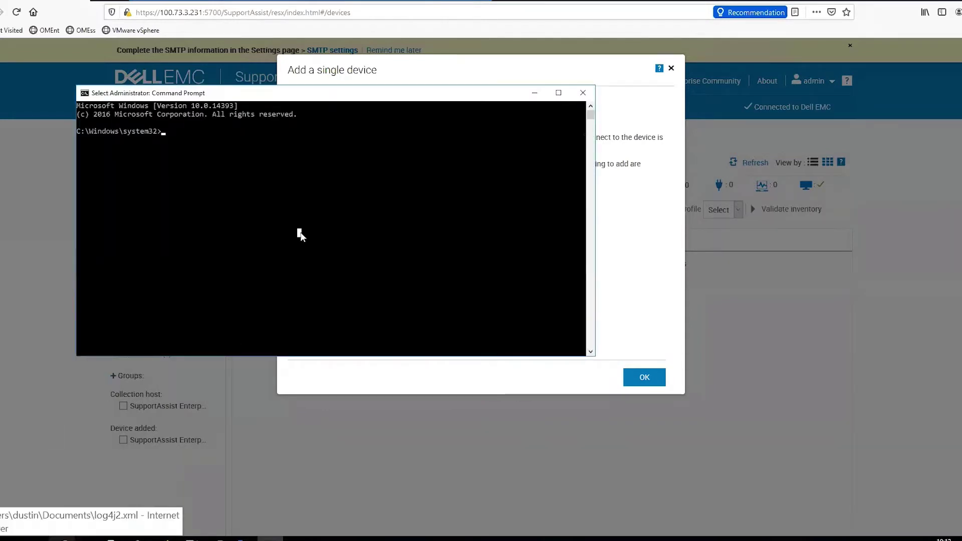
{"action": "type", "text": "ping 100.73.3.88"}
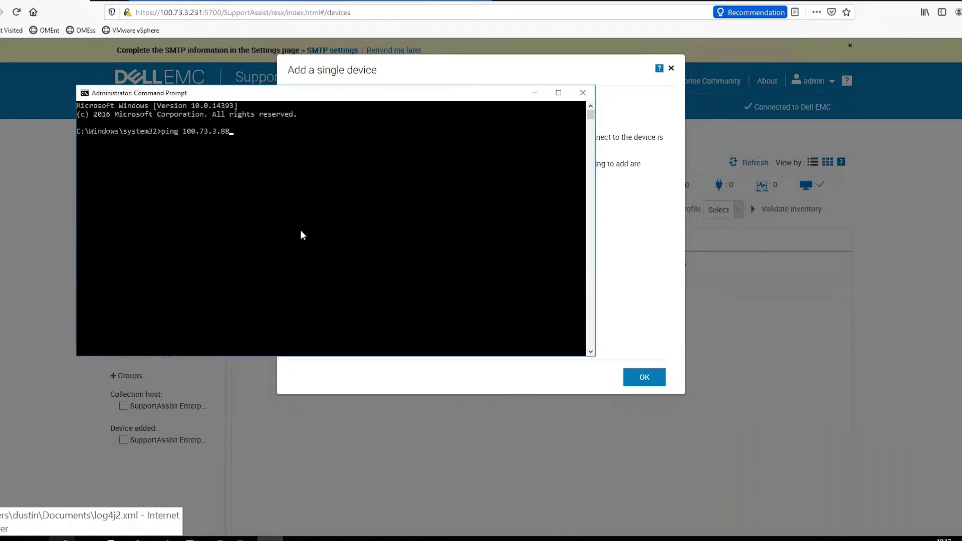
{"action": "key", "text": "Return"}
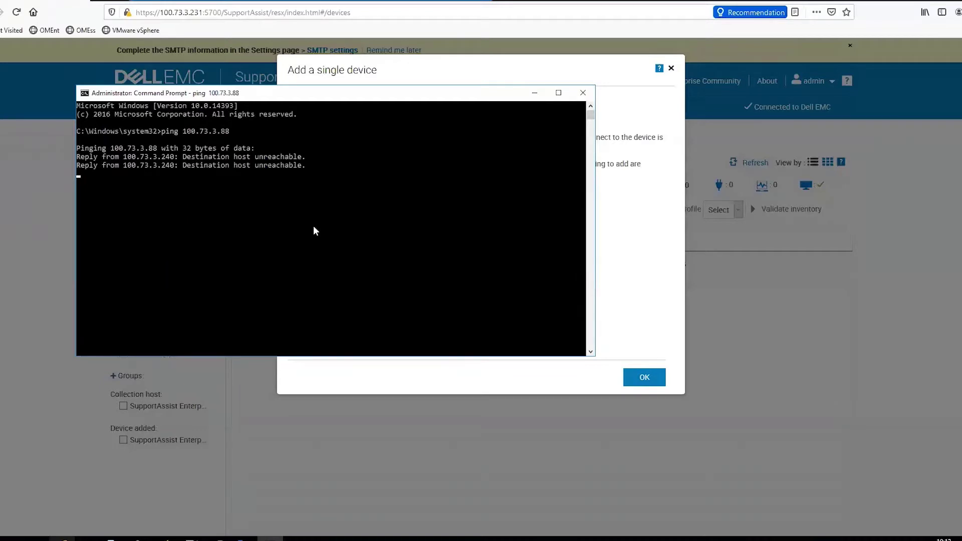
{"action": "left_click", "coordinate": [534, 93]}
Step: Search Google in a new tab for 'Dell Supportassist enterprise 4.5 support matrix'
{"action": "left_click", "coordinate": [122, 1]}
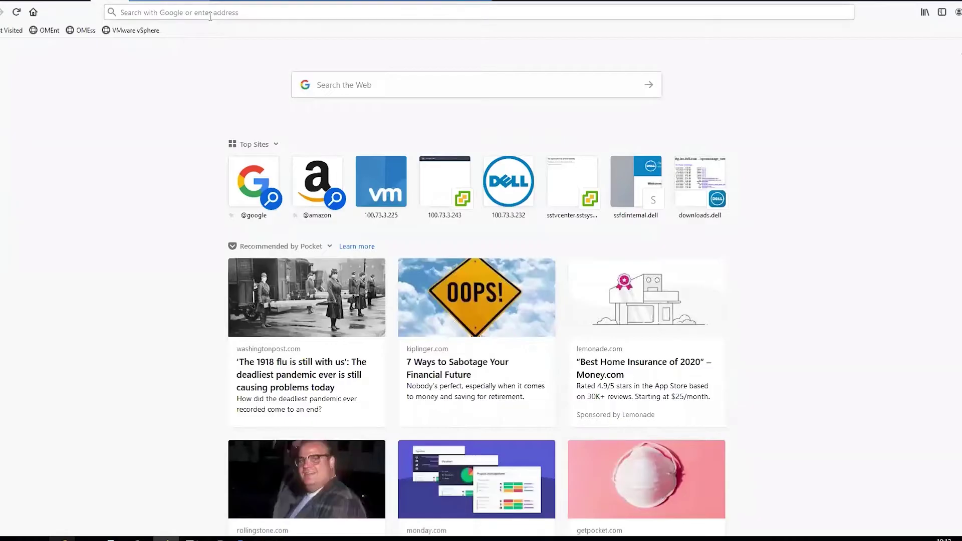
{"action": "left_click", "coordinate": [209, 14]}
{"action": "type", "text": "D"}
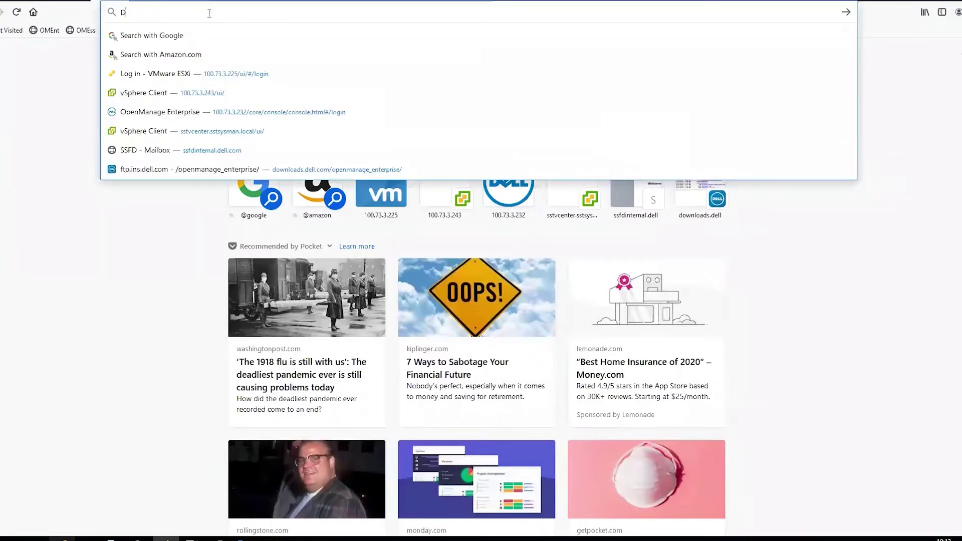
{"action": "type", "text": "ell Support"}
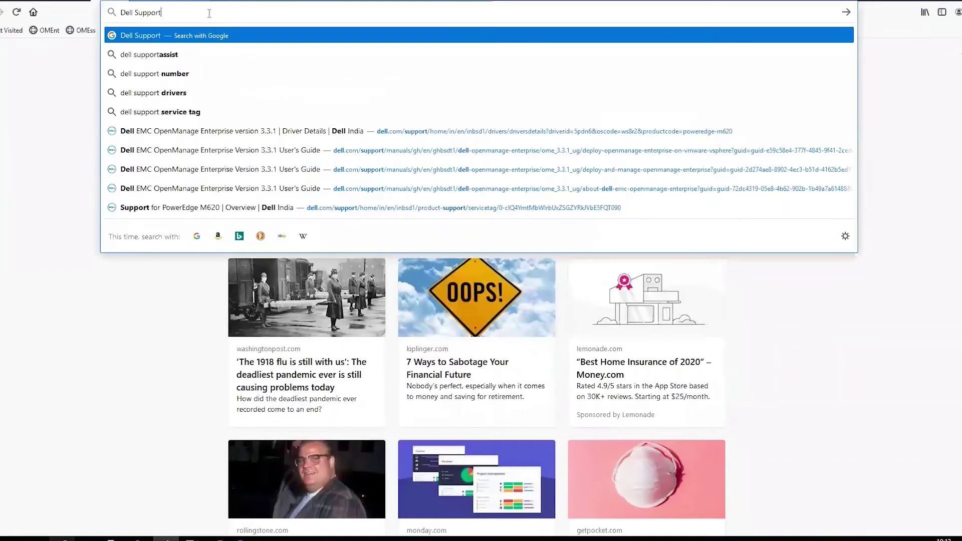
{"action": "type", "text": "assist"}
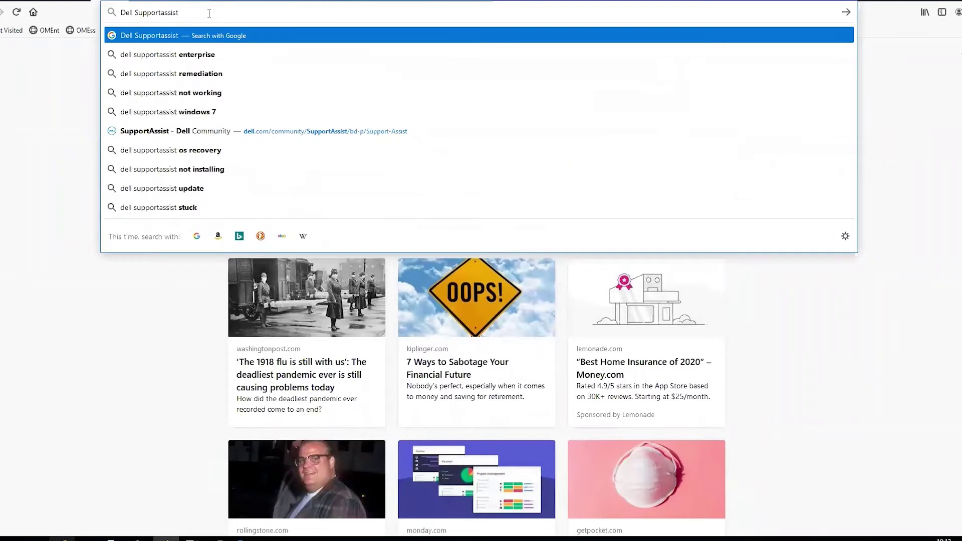
{"action": "type", "text": " enterpri"}
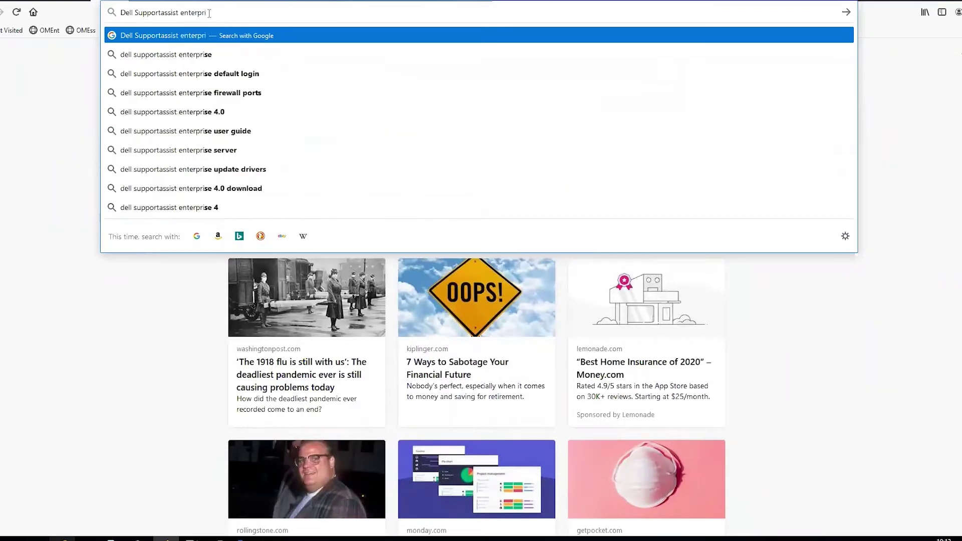
{"action": "type", "text": "se 4."}
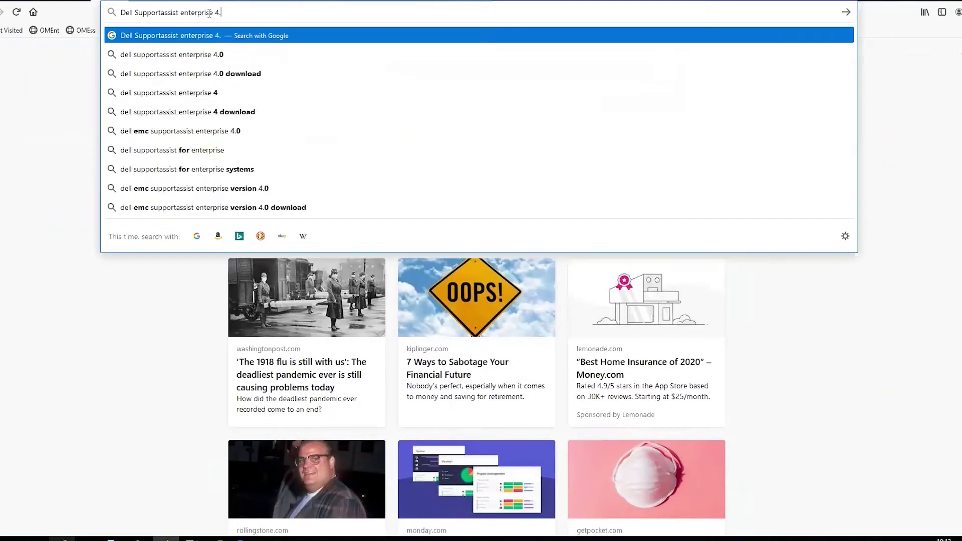
{"action": "type", "text": "5 support matrix"}
{"action": "key", "text": "Return"}
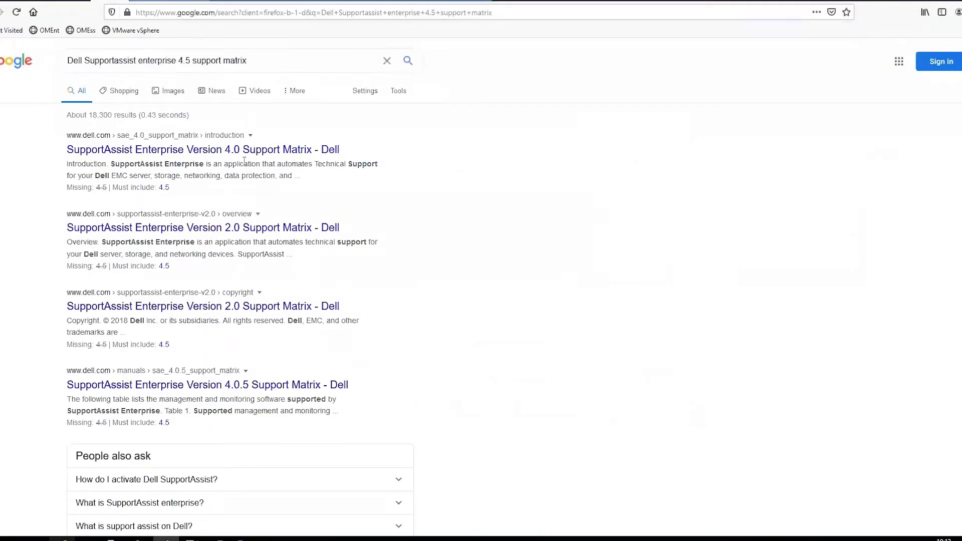
Step: Open the SupportAssist Enterprise Version 4.0 Support Matrix as a PDF
{"action": "left_click", "coordinate": [244, 150]}
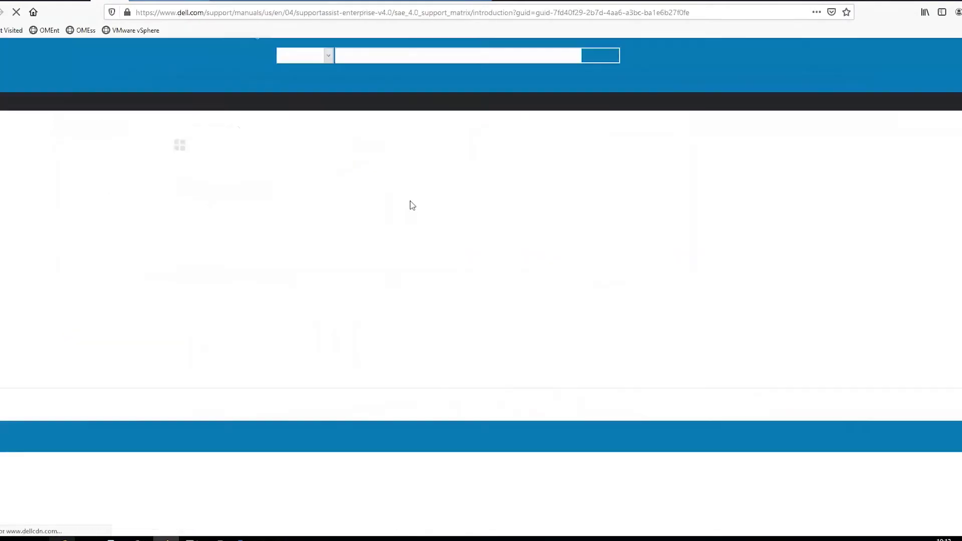
{"action": "left_click", "coordinate": [406, 212]}
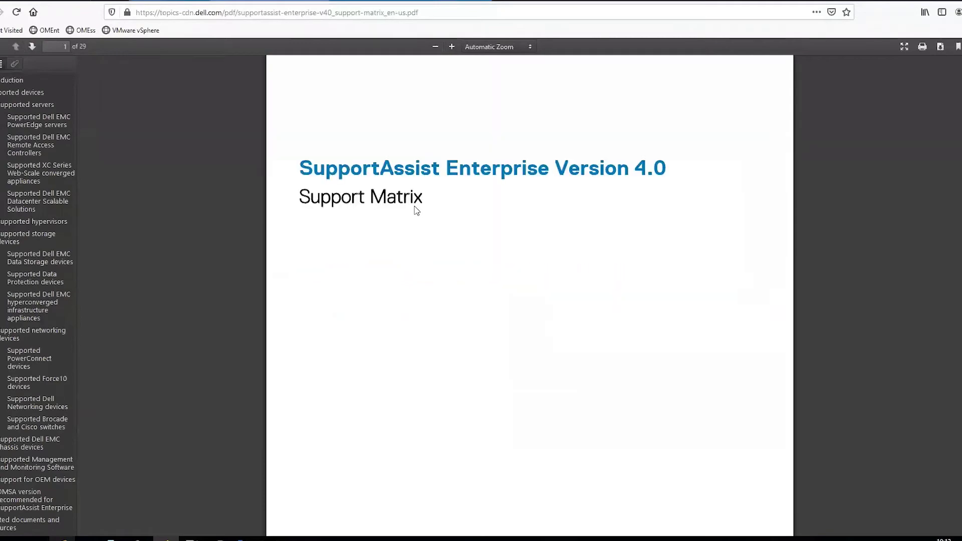
{"action": "scroll", "coordinate": [416, 210], "scroll_direction": "down", "scroll_amount": 10}
{"action": "scroll", "coordinate": [417, 210], "scroll_direction": "up", "scroll_amount": 2}
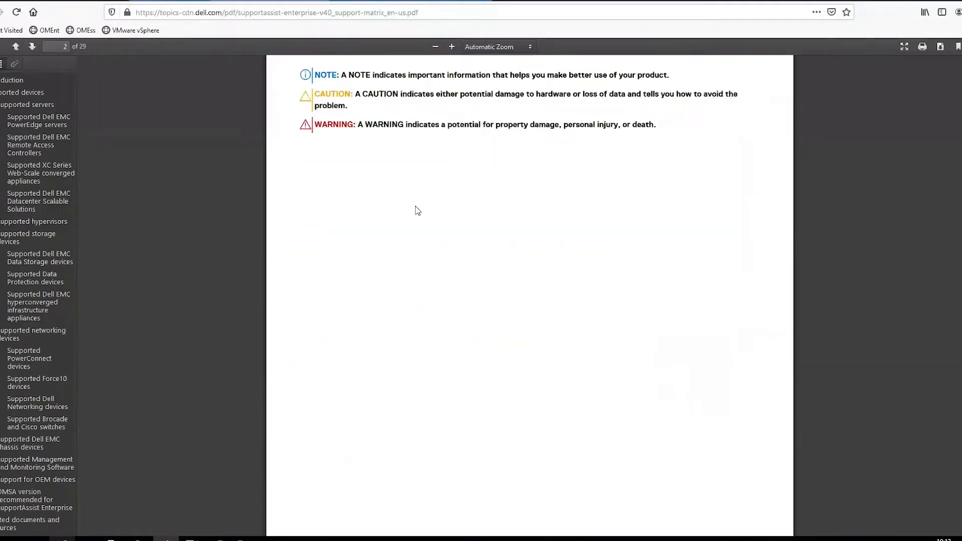
{"action": "scroll", "coordinate": [416, 211], "scroll_direction": "down", "scroll_amount": 10}
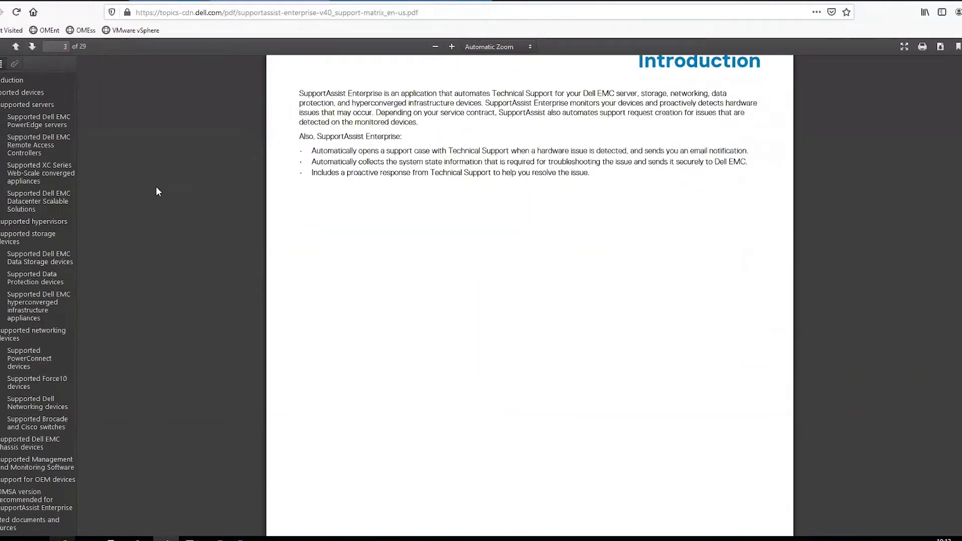
Step: Read through the supported servers to Table 3's iDRAC9 SNMP trap footnote for firmware 3.30.30.30
{"action": "left_click", "coordinate": [29, 105]}
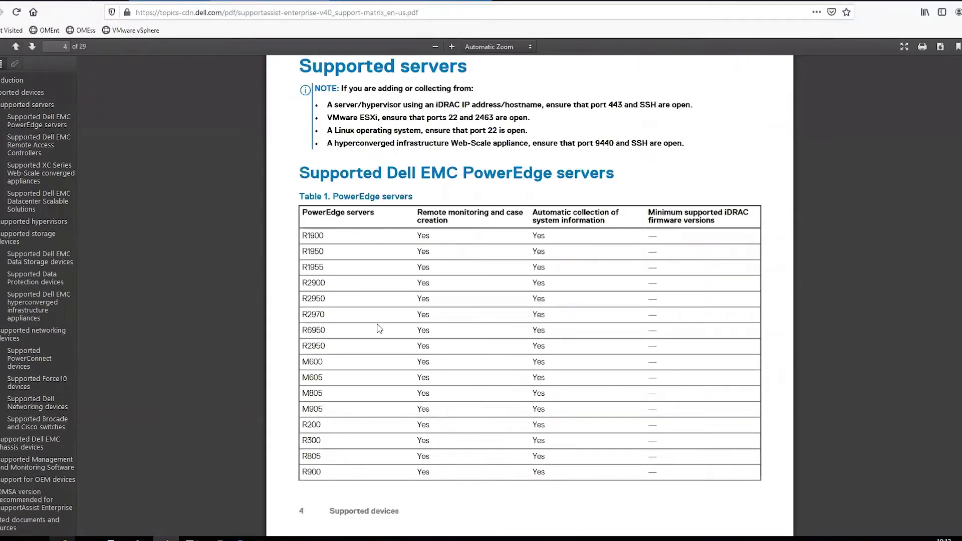
{"action": "scroll", "coordinate": [380, 328], "scroll_direction": "down", "scroll_amount": 10}
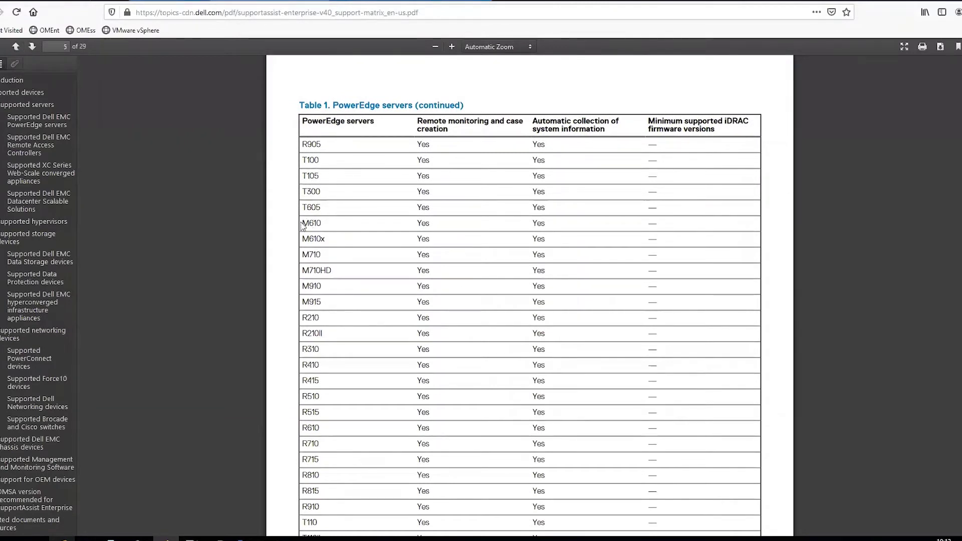
{"action": "left_click_drag", "start_coordinate": [301, 223], "coordinate": [403, 219]}
{"action": "left_click", "coordinate": [343, 221]}
{"action": "scroll", "coordinate": [494, 224], "scroll_direction": "down", "scroll_amount": 10}
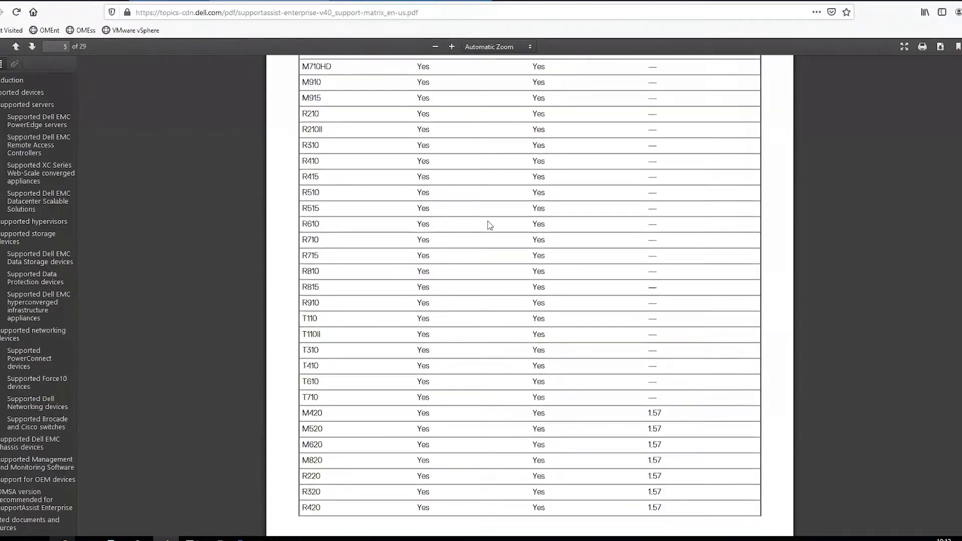
{"action": "scroll", "coordinate": [490, 225], "scroll_direction": "down", "scroll_amount": 15}
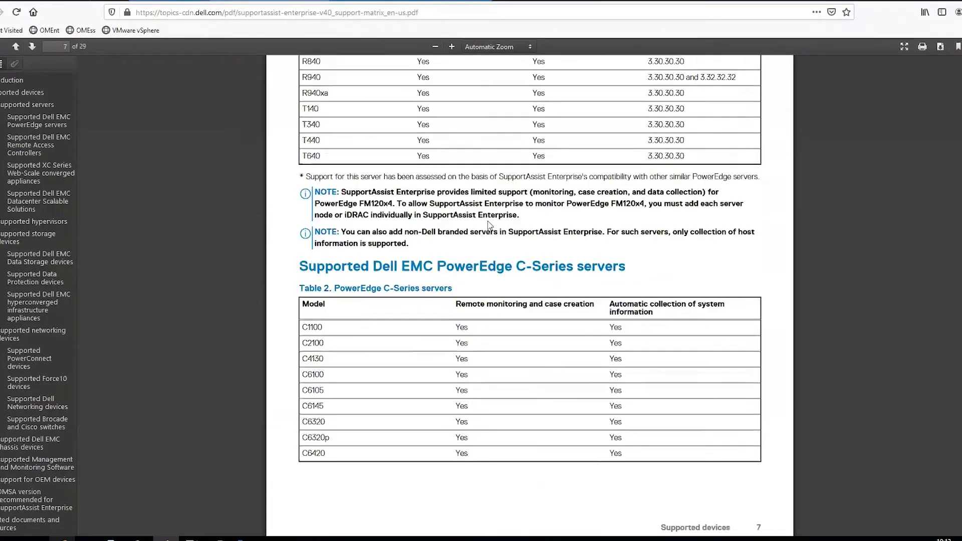
{"action": "scroll", "coordinate": [489, 225], "scroll_direction": "down", "scroll_amount": 12}
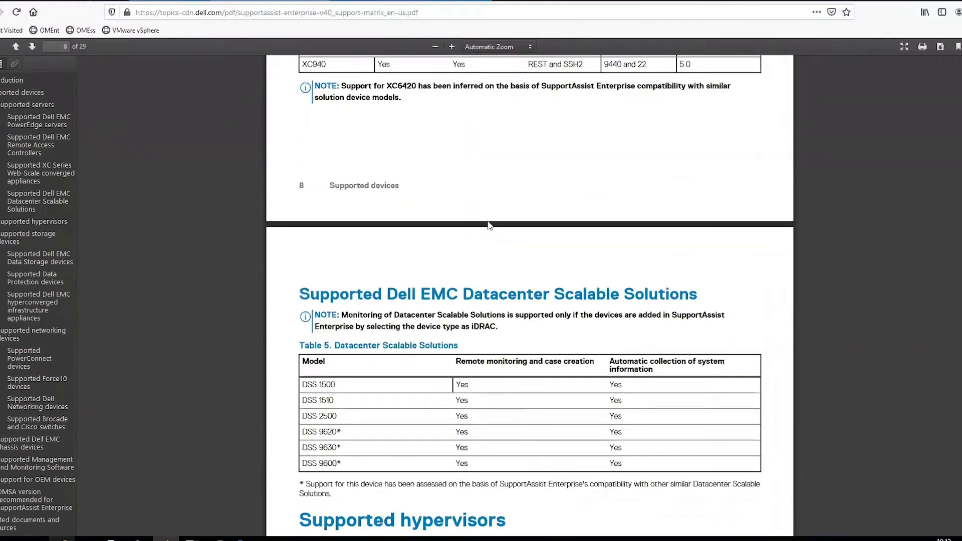
{"action": "scroll", "coordinate": [489, 225], "scroll_direction": "down", "scroll_amount": 8}
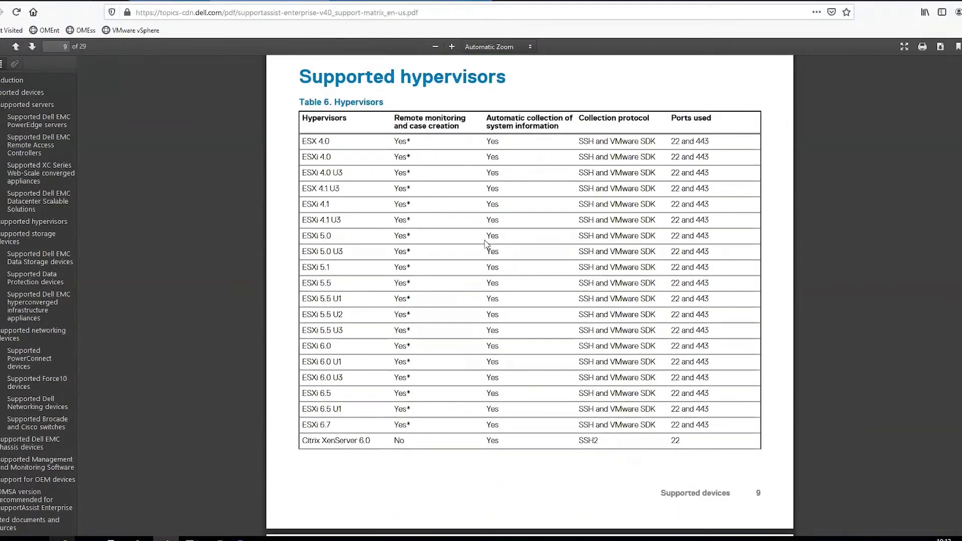
{"action": "scroll", "coordinate": [485, 245], "scroll_direction": "down", "scroll_amount": 12}
{"action": "scroll", "coordinate": [485, 246], "scroll_direction": "up", "scroll_amount": 13}
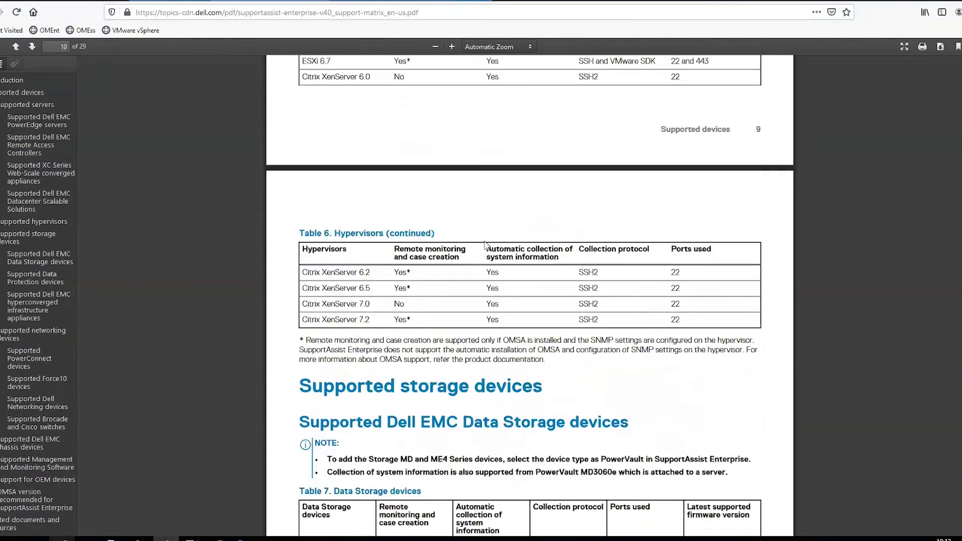
{"action": "scroll", "coordinate": [485, 244], "scroll_direction": "up", "scroll_amount": 20}
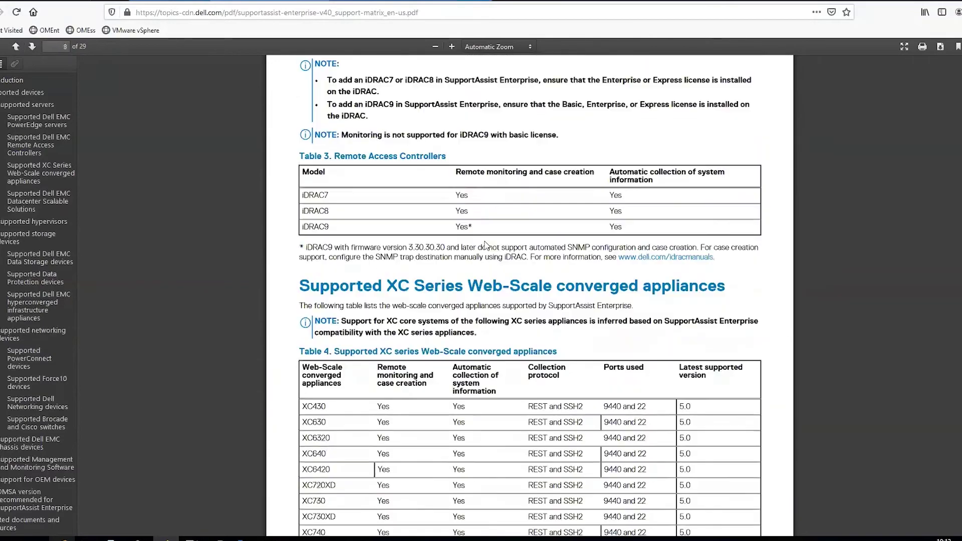
{"action": "scroll", "coordinate": [485, 246], "scroll_direction": "up", "scroll_amount": 12}
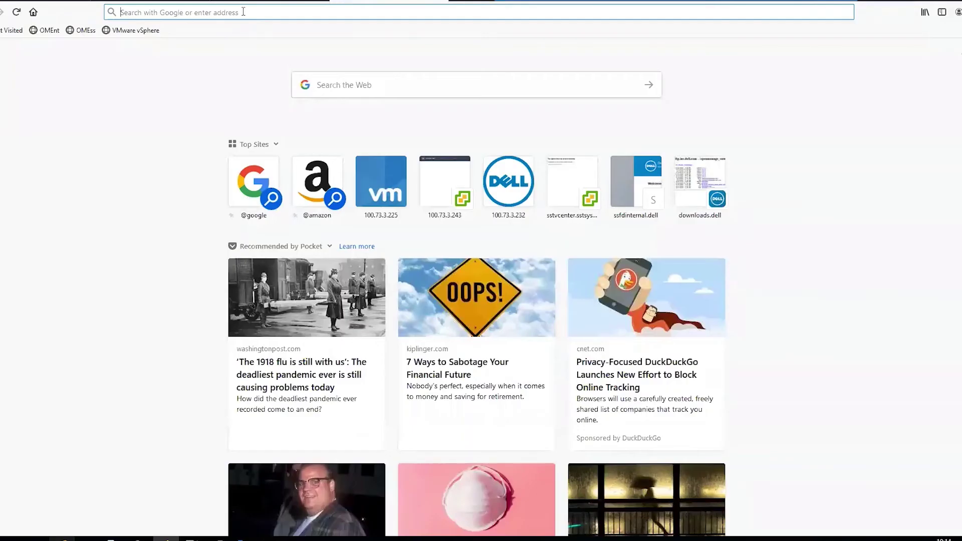
Step: Load the iDRAC web login at 100.73.3.139 in a new browser tab
{"action": "left_click", "coordinate": [243, 11]}
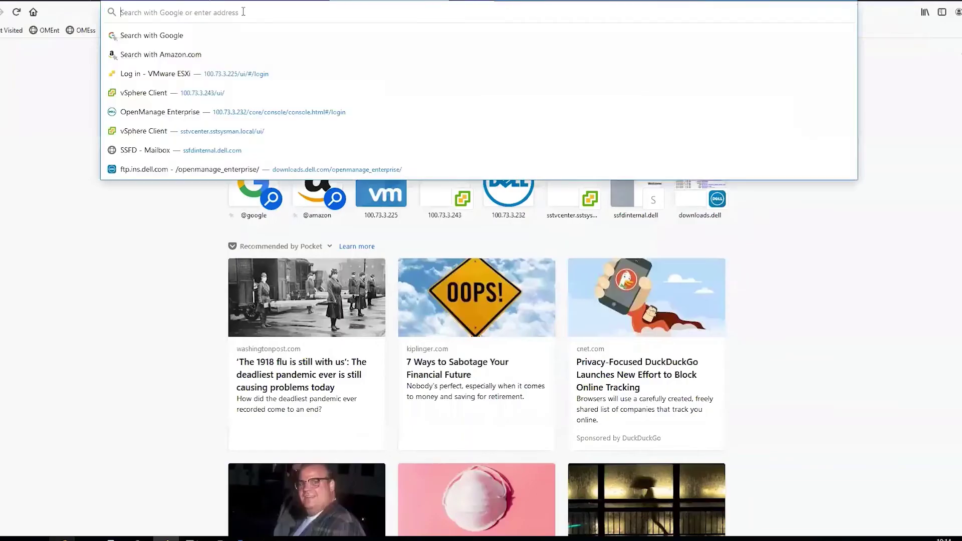
{"action": "type", "text": "100.73"}
{"action": "type", "text": ".3.139/"}
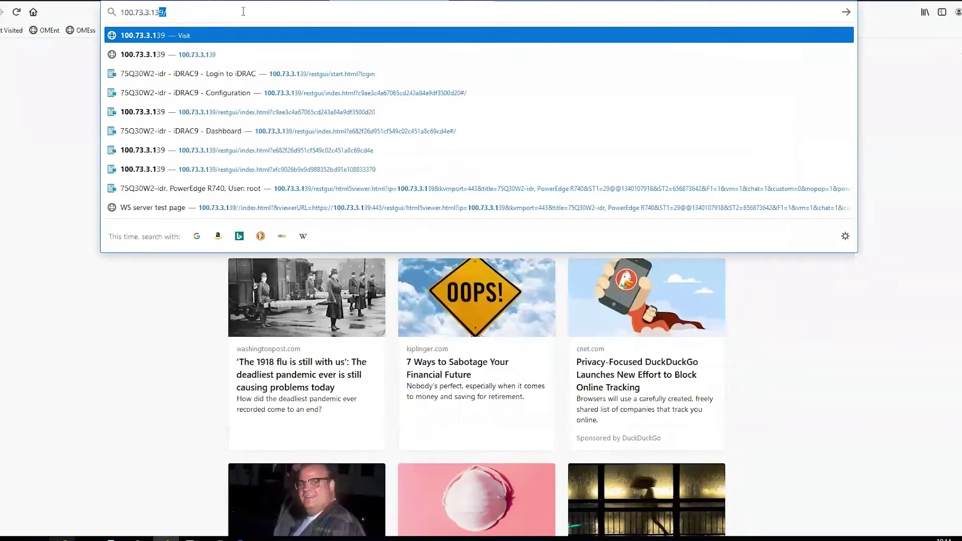
{"action": "key", "text": "Return"}
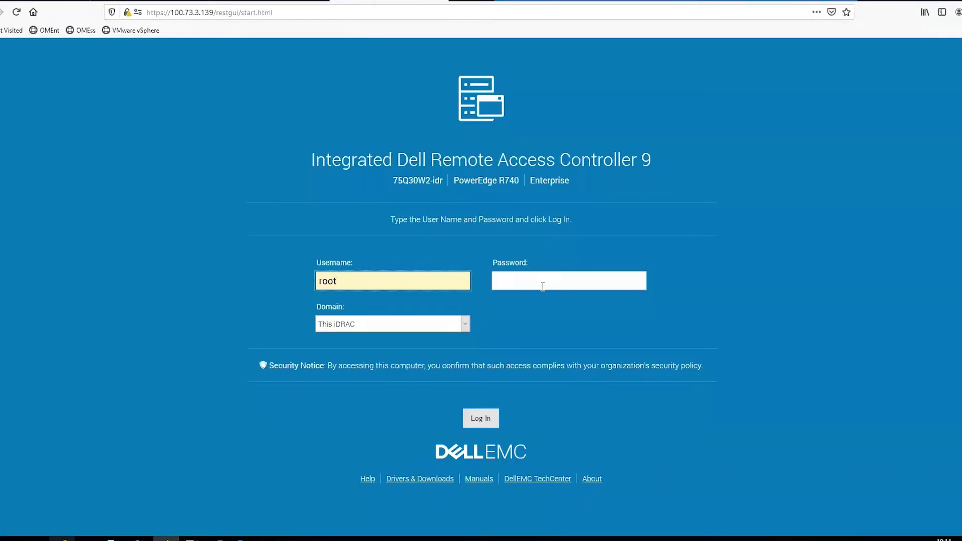
Step: Log in to the iDRAC9 at 100.73.3.139 with the administrator password
{"action": "left_click", "coordinate": [541, 282]}
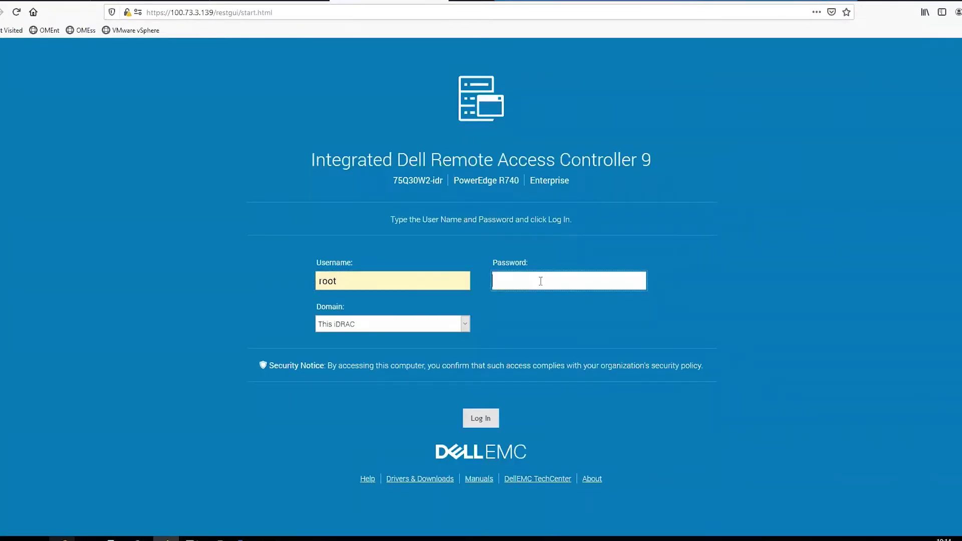
{"action": "type", "text": "calvin"}
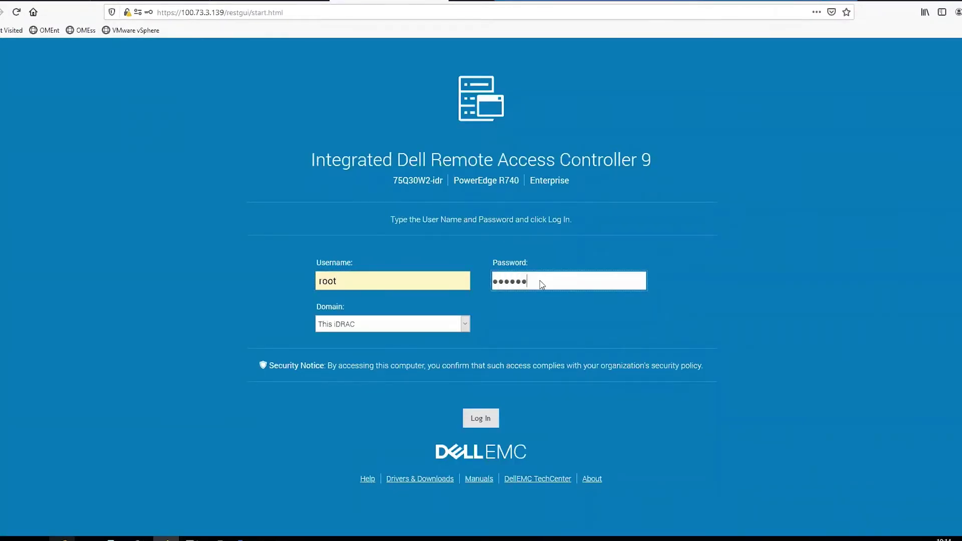
{"action": "key", "text": "Return"}
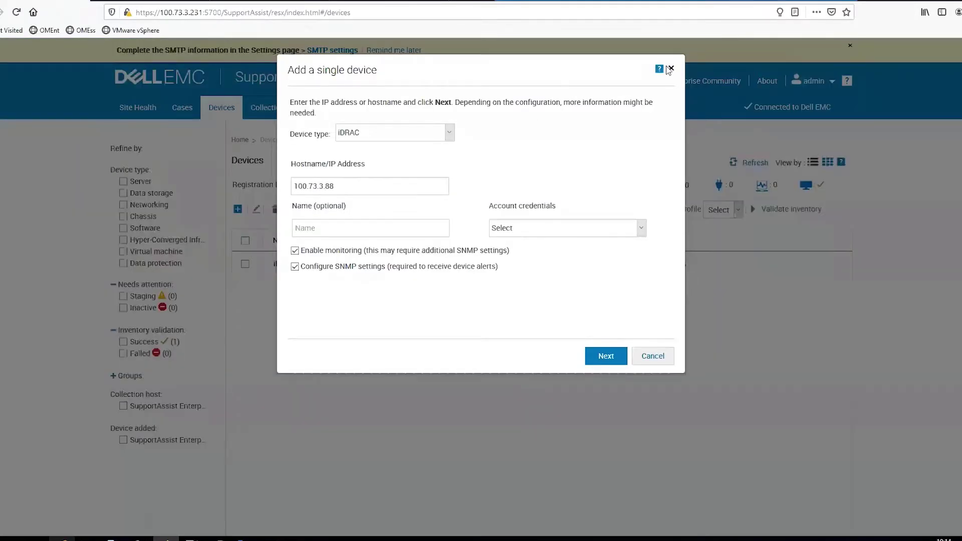
Step: Close the add-device form, view the iDRAC139 PowerEdge R740 details, then return to the iDRAC dashboard
{"action": "left_click", "coordinate": [670, 69]}
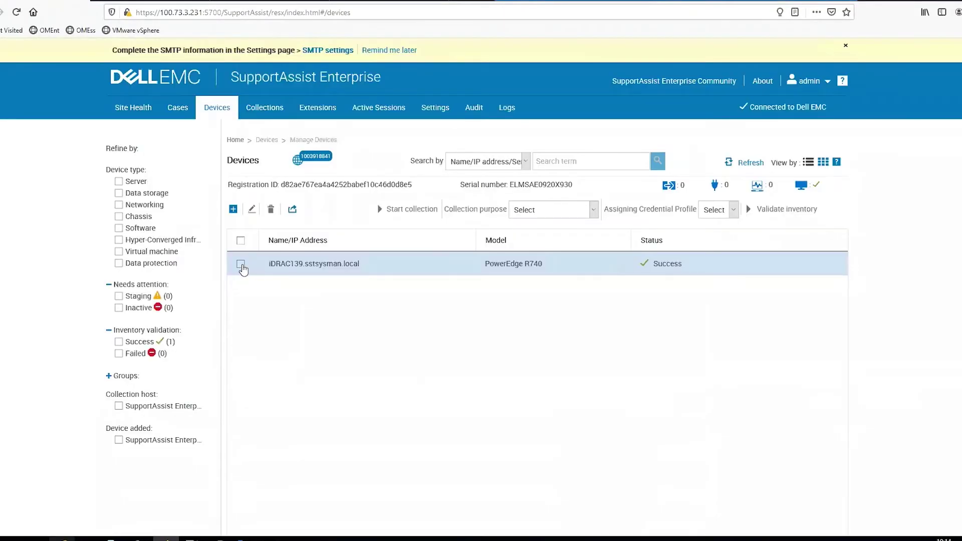
{"action": "left_click", "coordinate": [241, 265]}
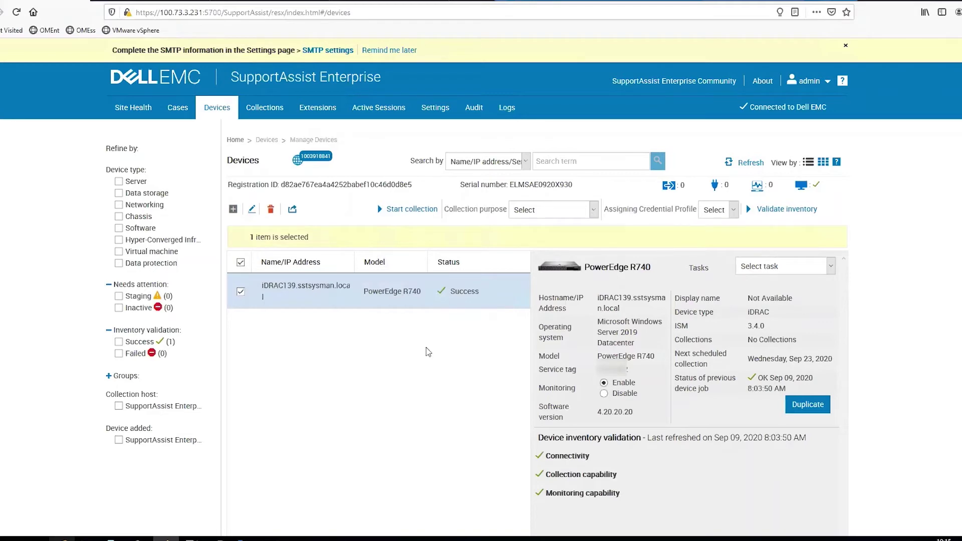
{"action": "left_click", "coordinate": [394, 1]}
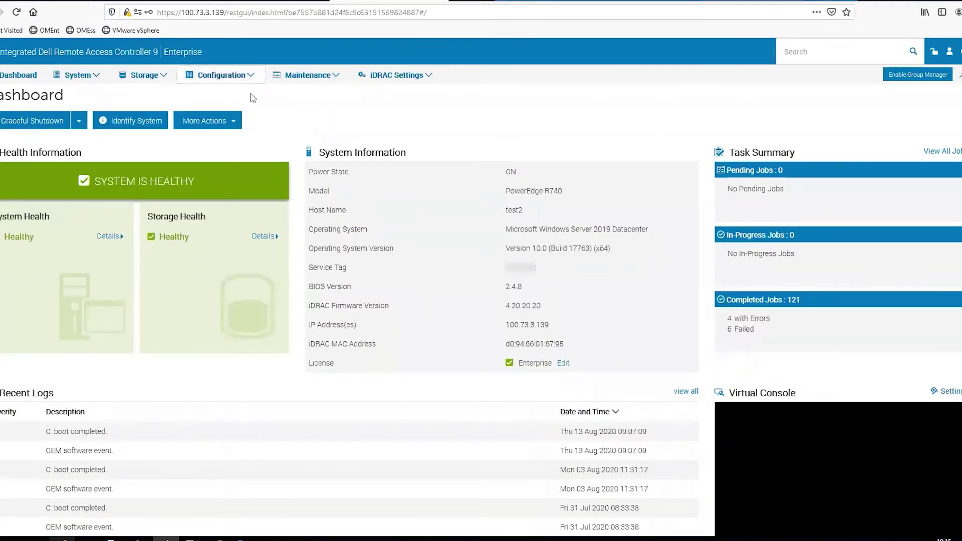
Step: Show iDRAC9's SNMP trap destinations under System Settings > Alert Configuration, then return to SupportAssist Enterprise
{"action": "left_click", "coordinate": [250, 76]}
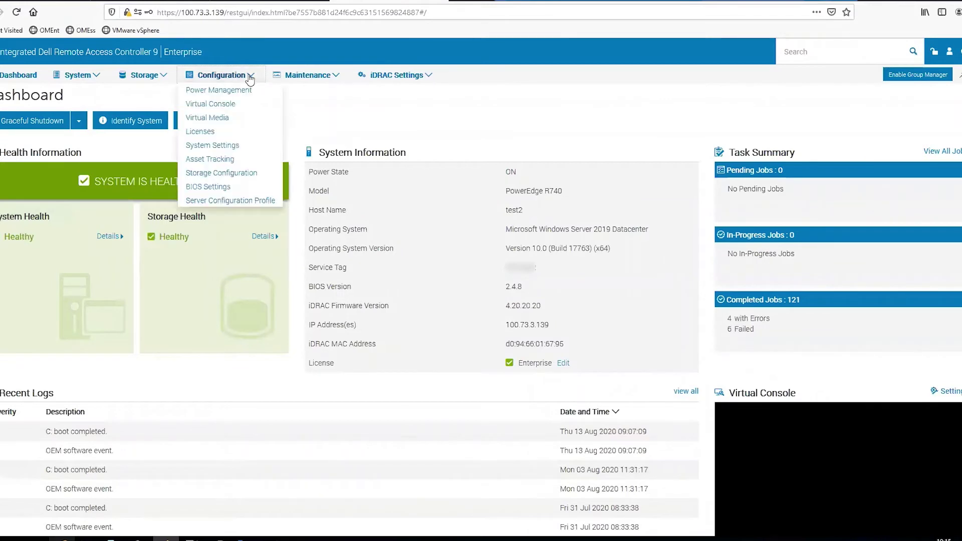
{"action": "left_click", "coordinate": [211, 145]}
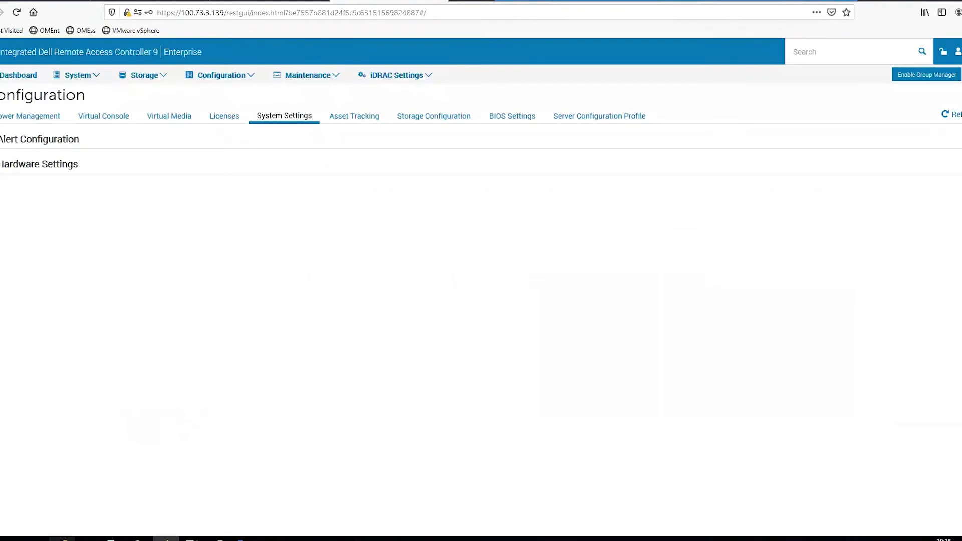
{"action": "left_click", "coordinate": [1, 140]}
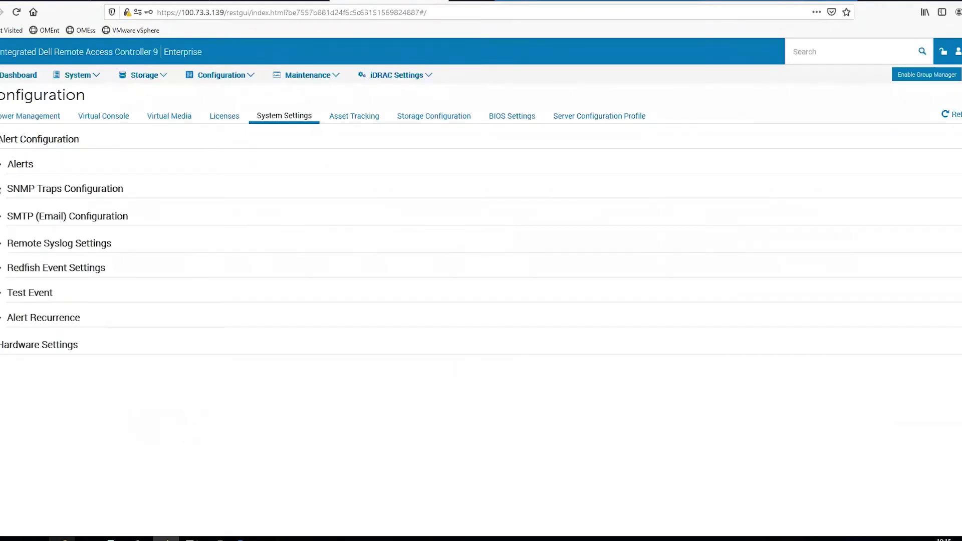
{"action": "left_click", "coordinate": [24, 196]}
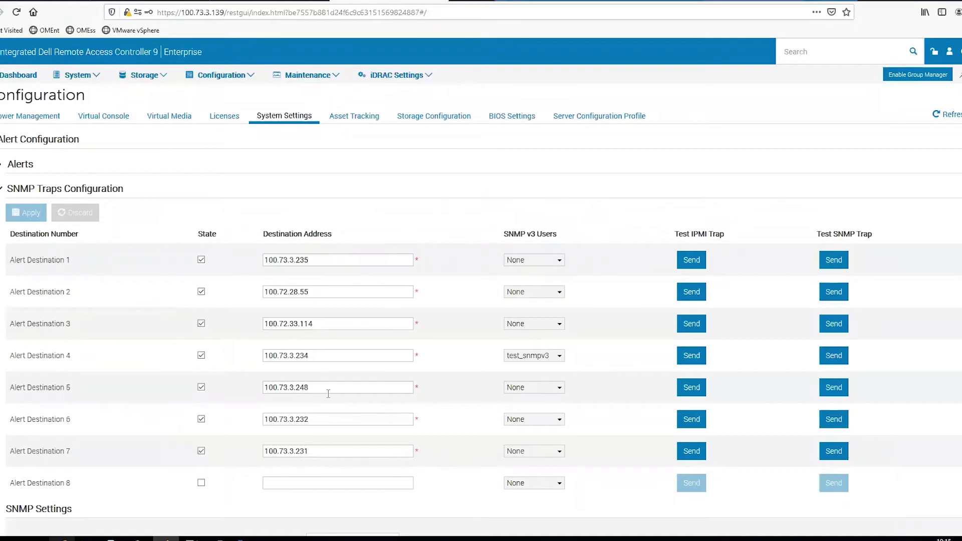
{"action": "left_click", "coordinate": [51, 1]}
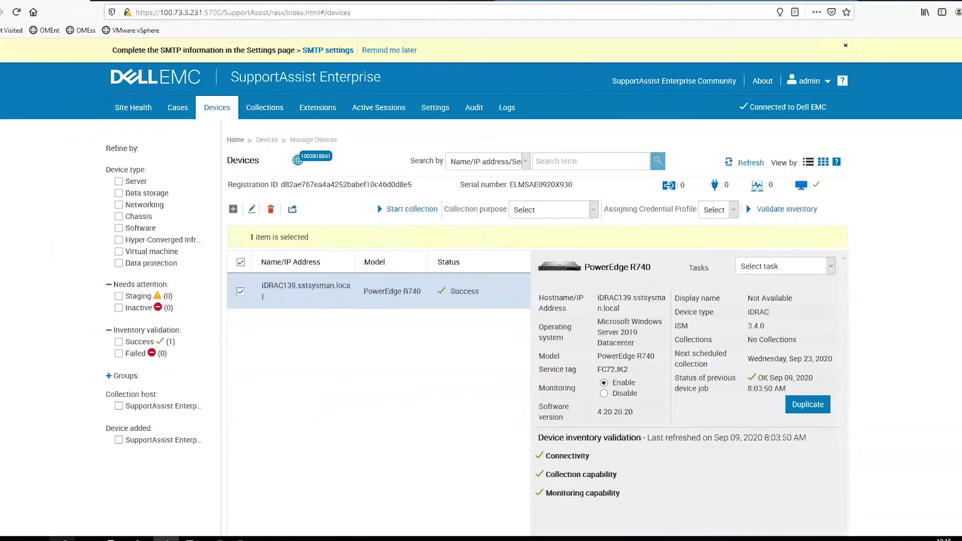
Step: Confirm Alert Destination 7 is 100.73.3.231, then review SNMP settings: community public, port 162, SNMPv2
{"action": "left_click", "coordinate": [359, 1]}
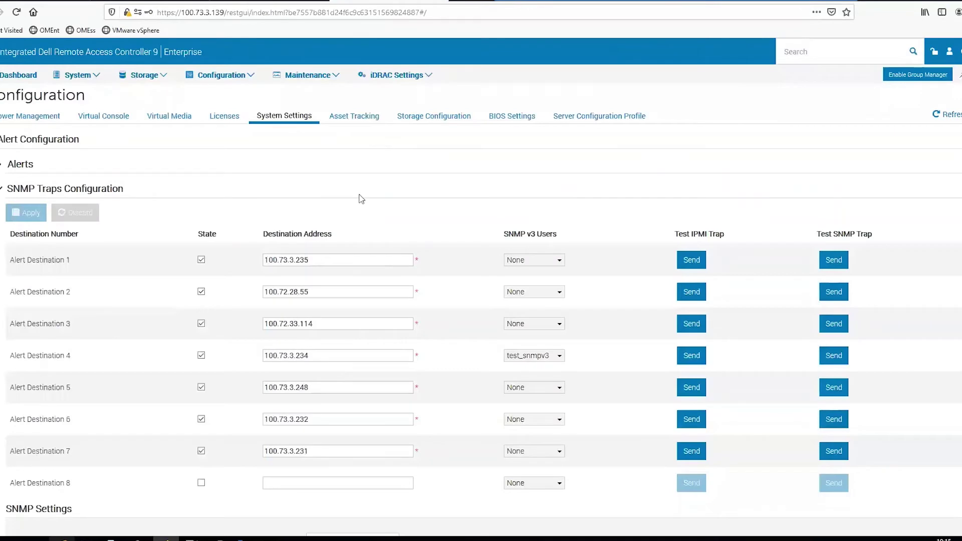
{"action": "triple_click", "coordinate": [258, 451]}
{"action": "scroll", "coordinate": [353, 218], "scroll_direction": "down", "scroll_amount": 1}
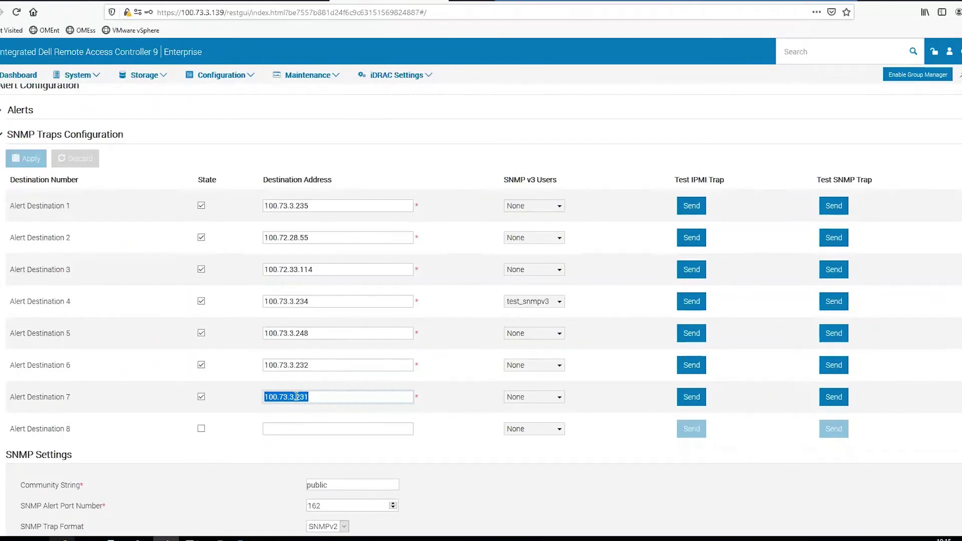
{"action": "left_click", "coordinate": [317, 397]}
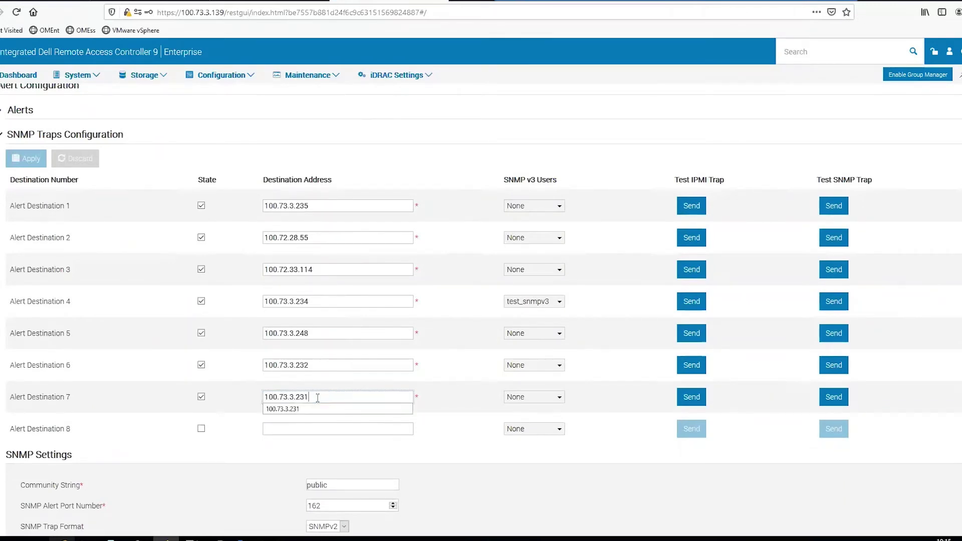
{"action": "scroll", "coordinate": [263, 408], "scroll_direction": "down", "scroll_amount": 3}
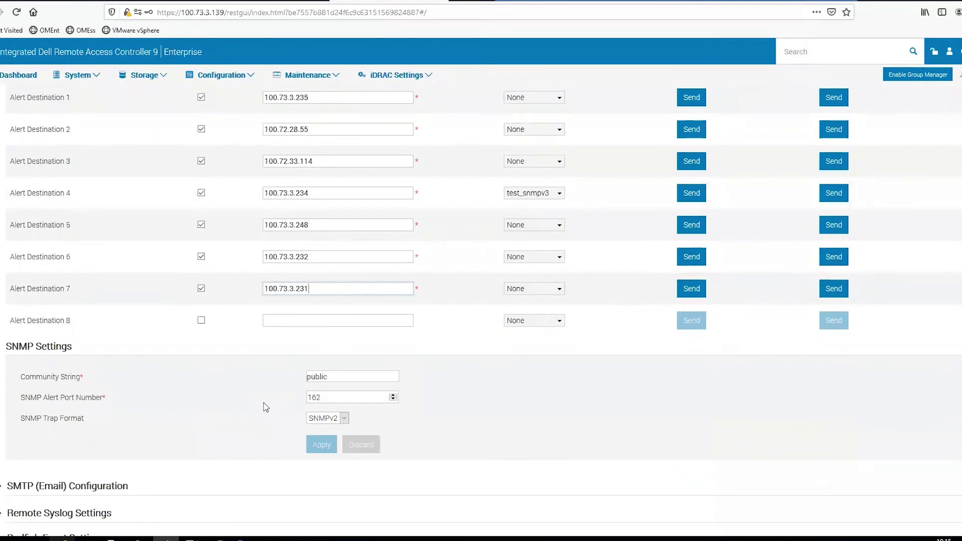